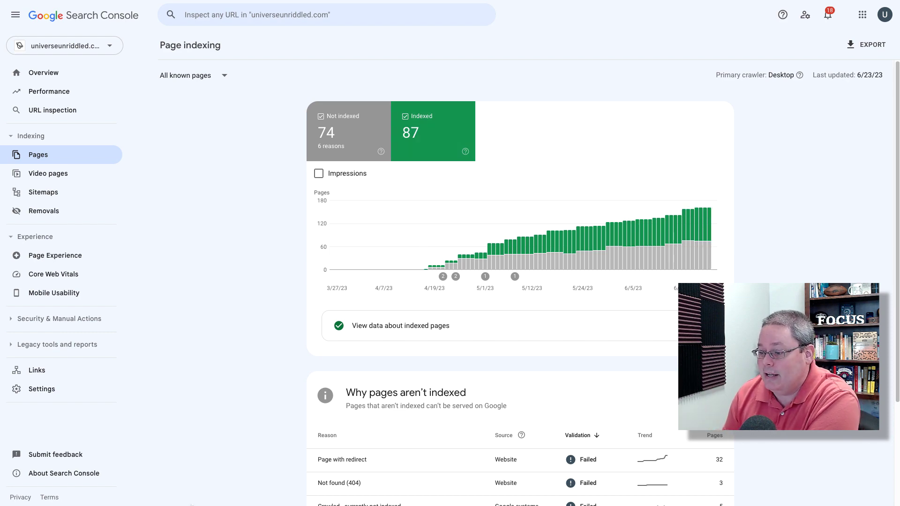
# Check the current date in the Calendar app's 2023 year view, and return to the indexing graph in Search Console
pyautogui.press('super+Tab')
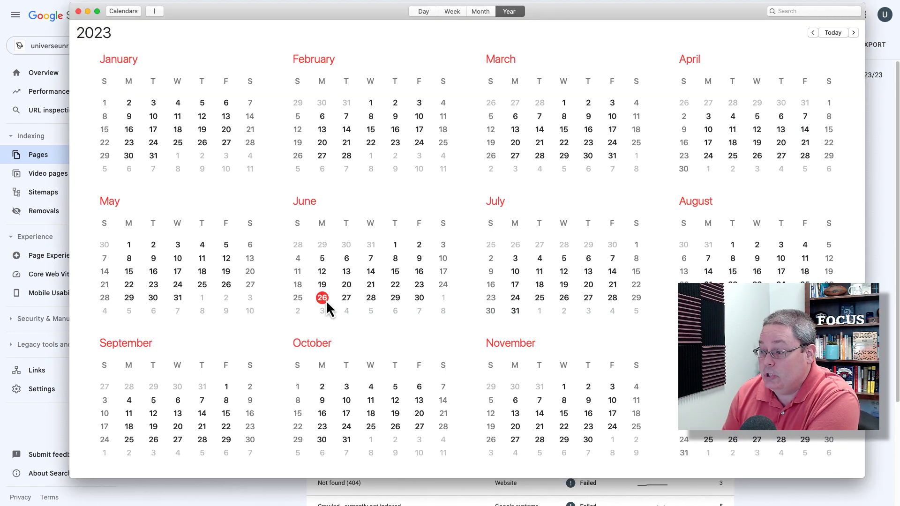
pyautogui.press('super+Tab')
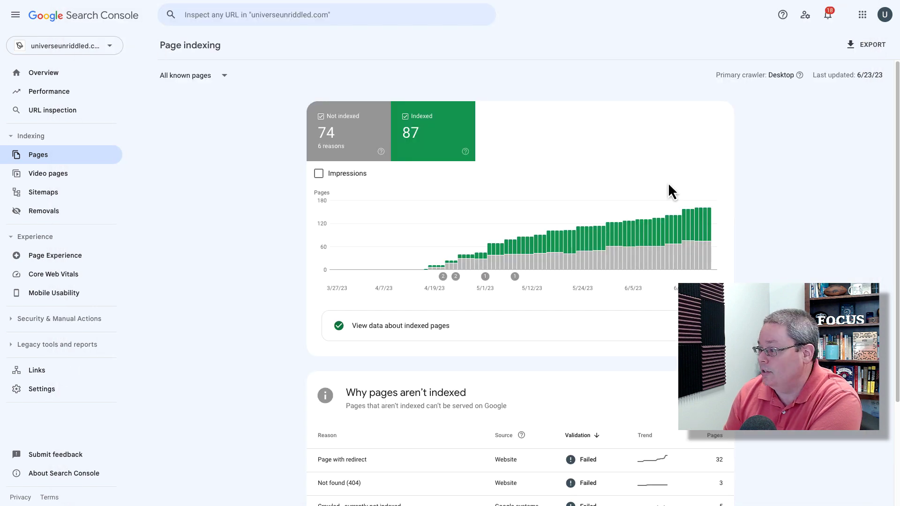
pyautogui.moveTo(711, 214)
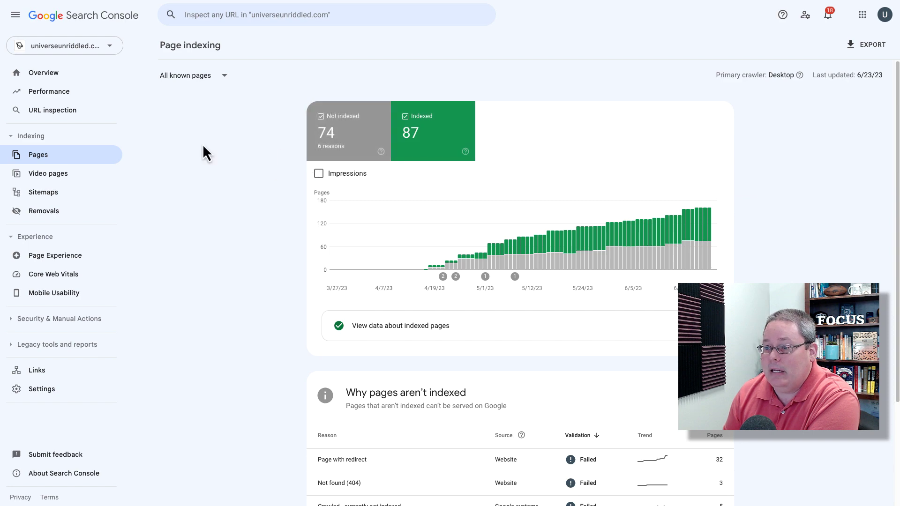
# Review the Performance report with average CTR and average position enabled and queries sorted by CTR, and return to the page indexing report
pyautogui.click(55, 94)
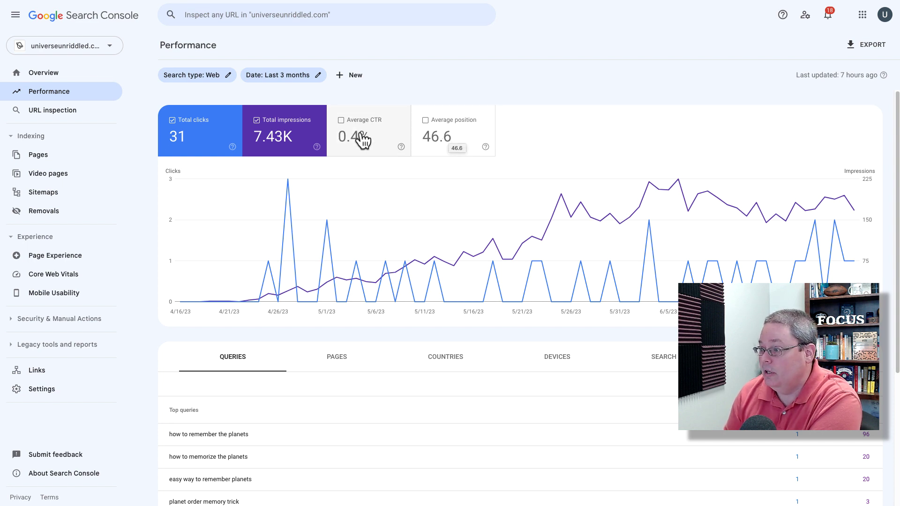
pyautogui.click(434, 136)
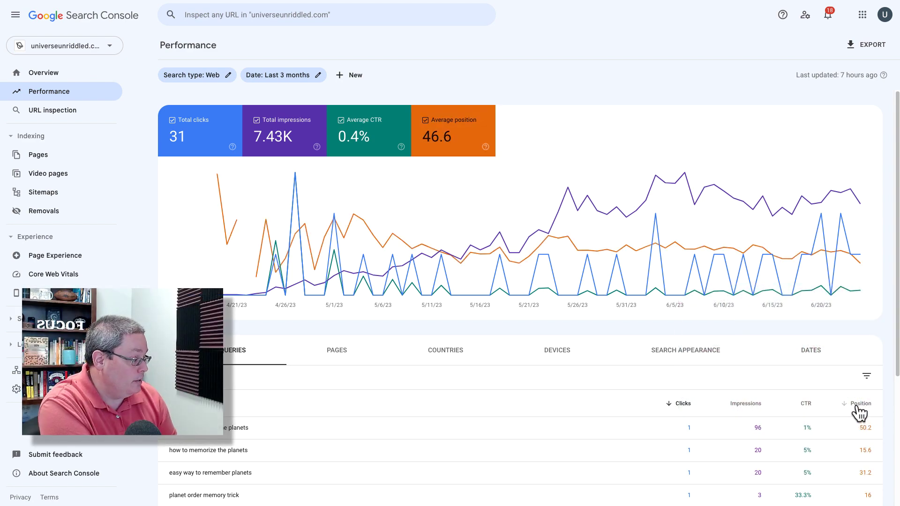
pyautogui.click(813, 412)
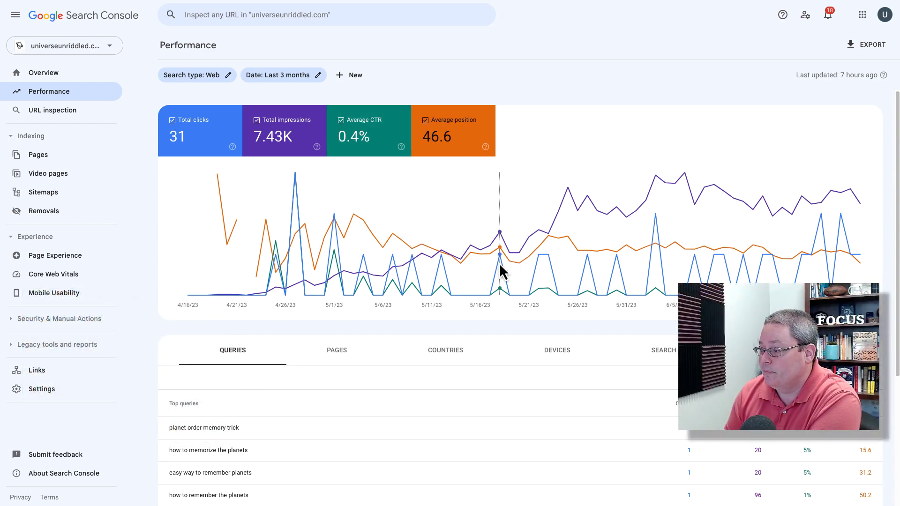
pyautogui.moveTo(546, 277)
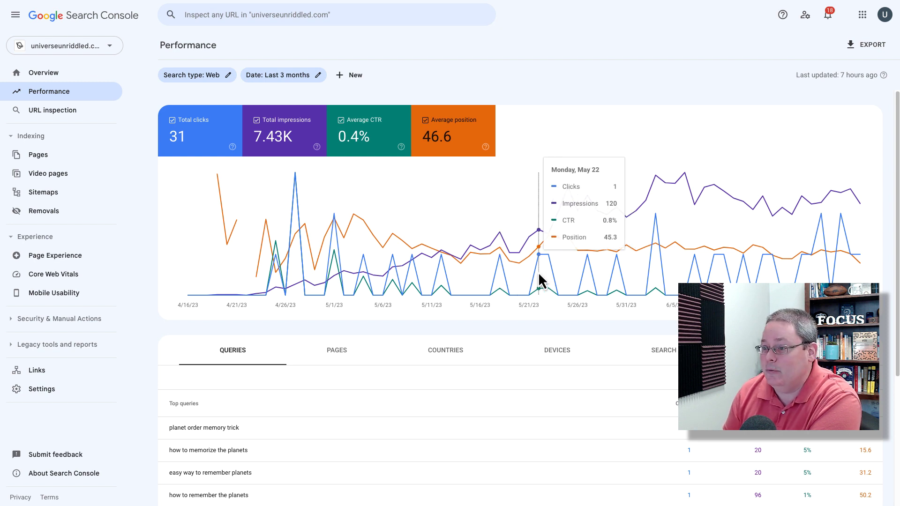
pyautogui.click(34, 159)
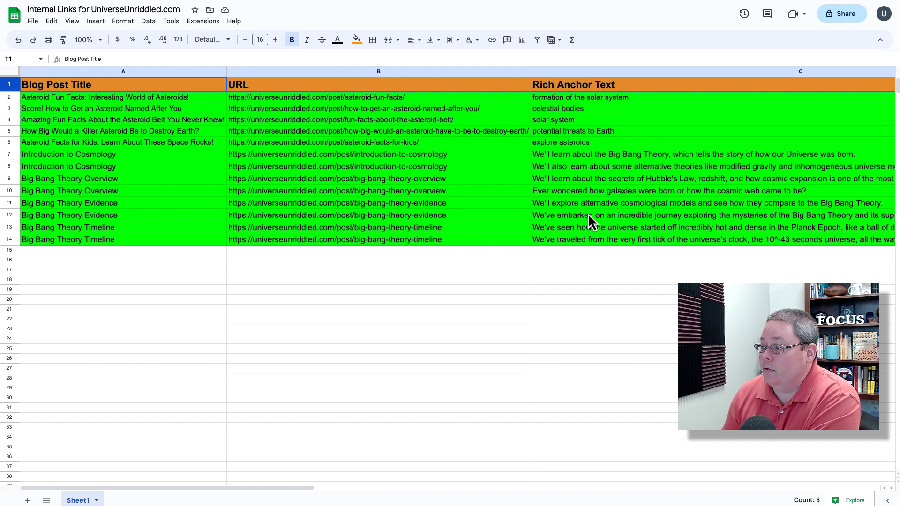
# Examine the further columns of the "Internal Links for UniverseUnriddled.com" spreadsheet
pyautogui.moveTo(305, 488); pyautogui.dragTo(204, 422)
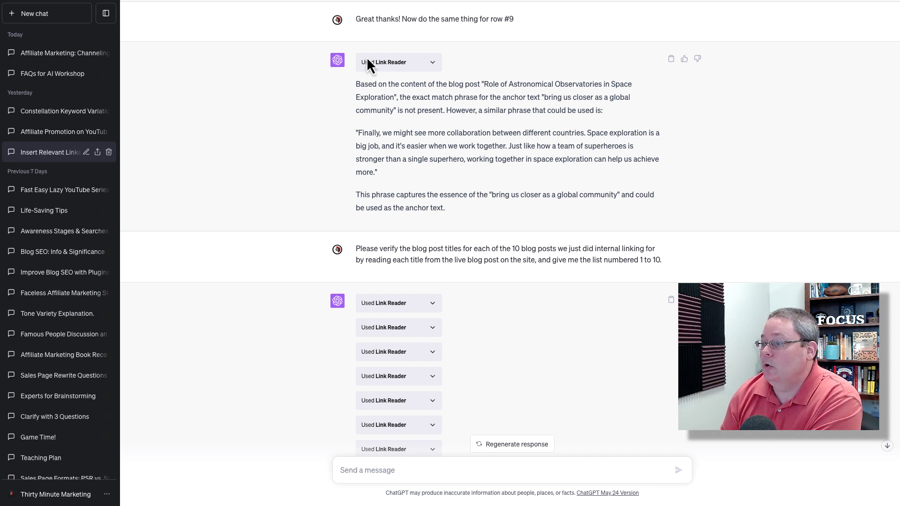
# In the ChatGPT conversation, highlight the row #9 prompt and the prompt asking to verify the 10 blog post titles
pyautogui.moveTo(357, 19); pyautogui.dragTo(521, 46)
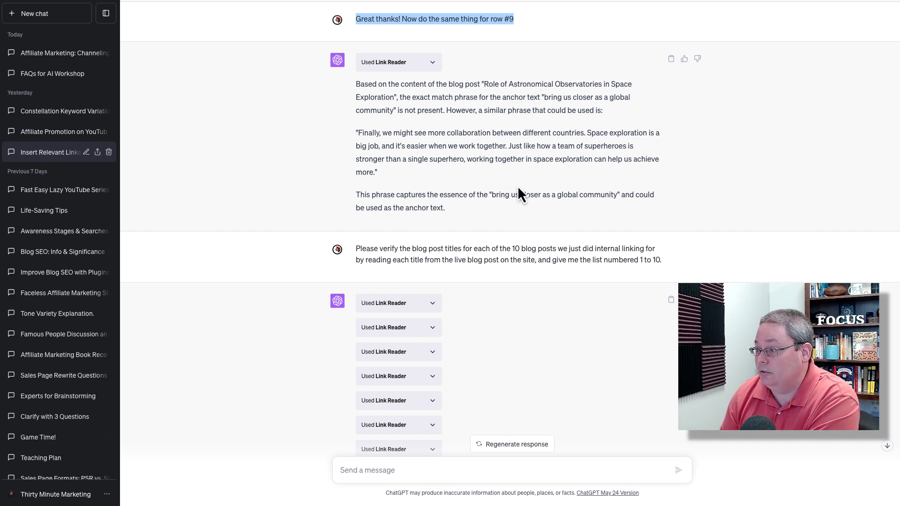
pyautogui.scroll(-3, 501, 175)
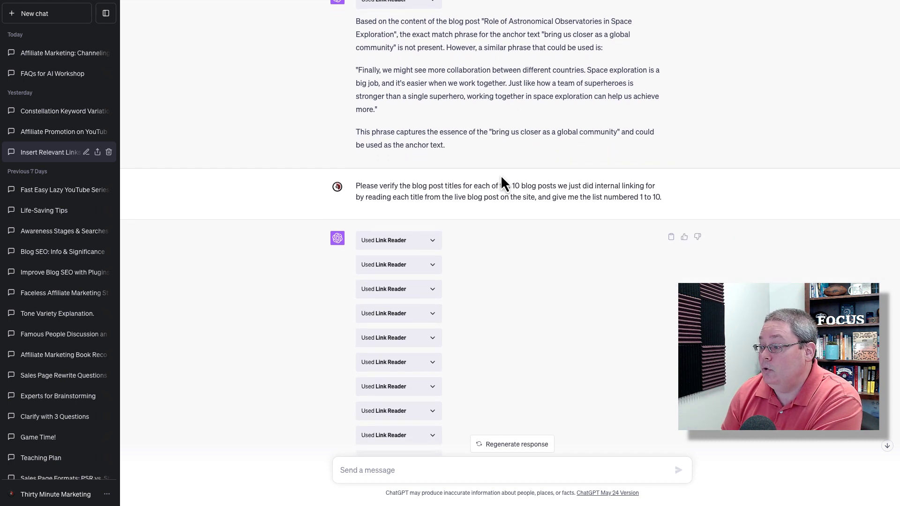
pyautogui.scroll(-3, 501, 175)
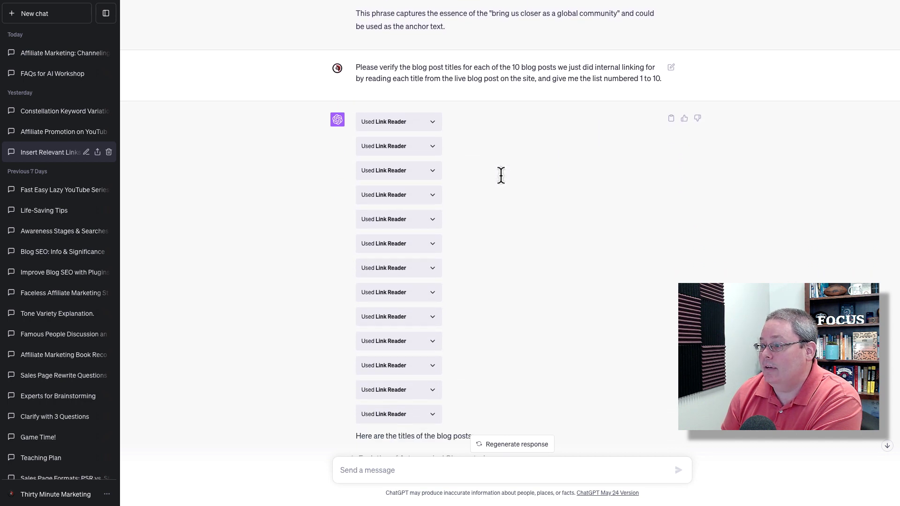
pyautogui.scroll(-1, 500, 175)
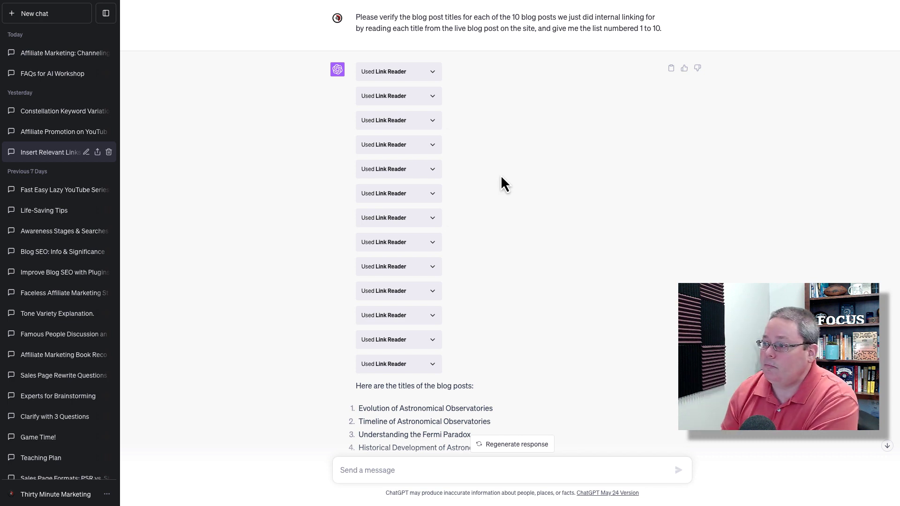
pyautogui.moveTo(355, 17); pyautogui.dragTo(666, 32)
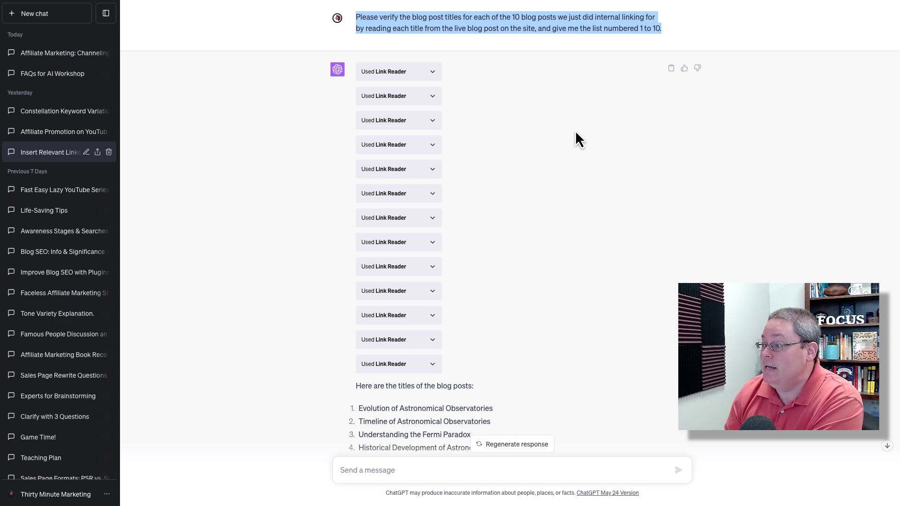
# Highlight the numbered list of blog post titles in the reply and its repeated "Understanding the Fermi Paradox" entries
pyautogui.scroll(-3, 562, 164)
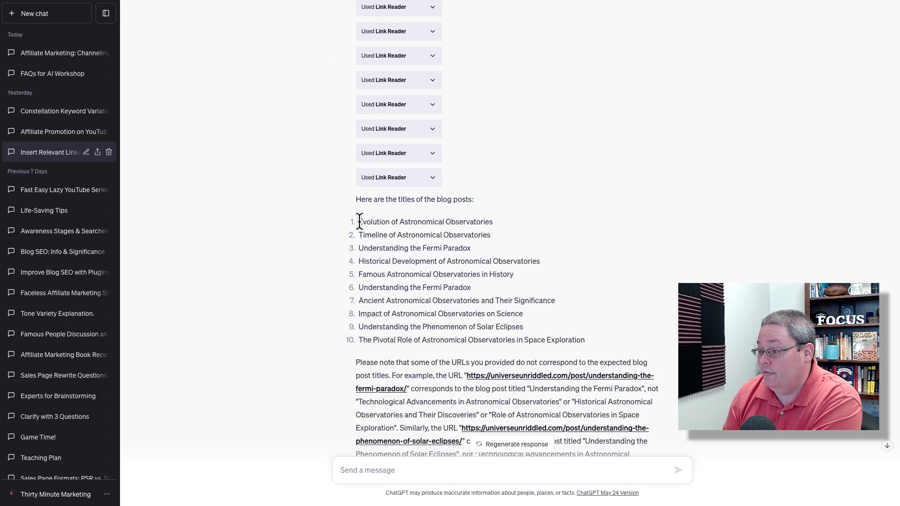
pyautogui.moveTo(358, 222); pyautogui.dragTo(591, 342)
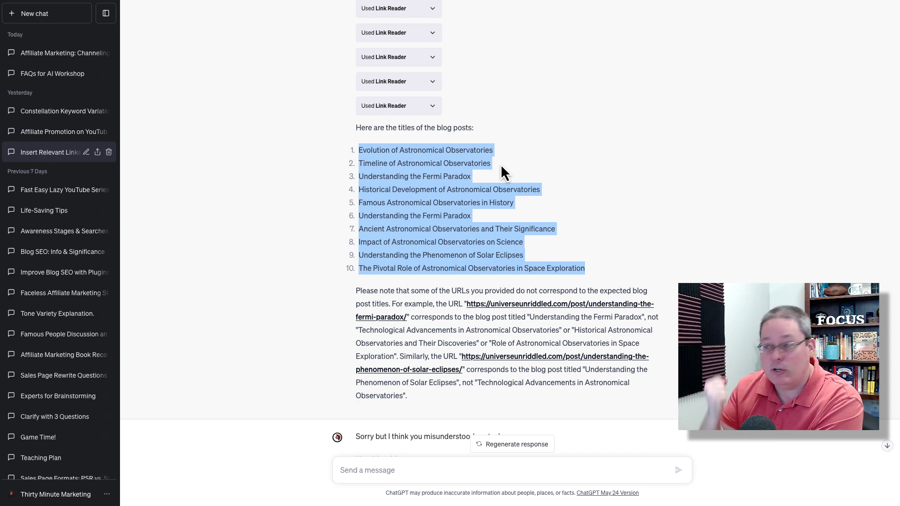
pyautogui.moveTo(472, 179); pyautogui.dragTo(356, 178)
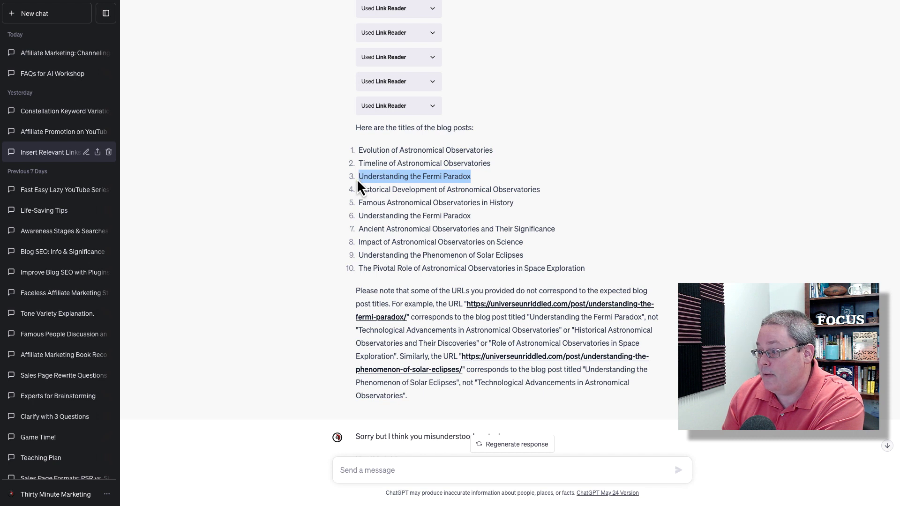
pyautogui.tripleClick(447, 216)
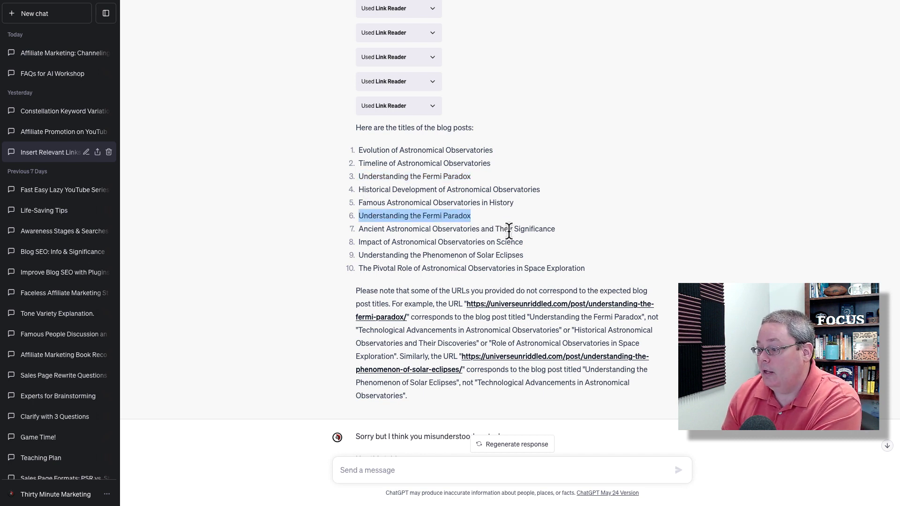
# Read the follow-up prompt containing the table and inspect the first Link Reader request and response in its reply
pyautogui.scroll(-4, 509, 229)
pyautogui.scroll(-3, 509, 230)
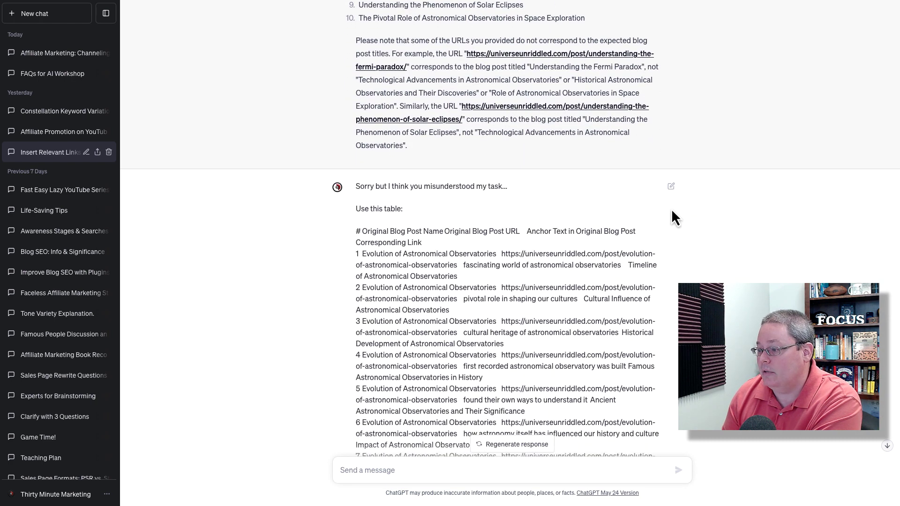
pyautogui.scroll(-2, 684, 209)
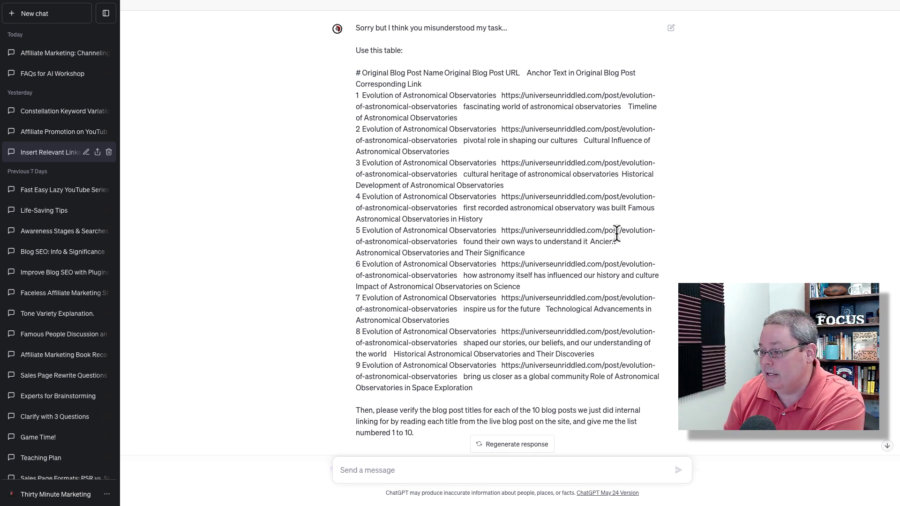
pyautogui.scroll(-5, 611, 232)
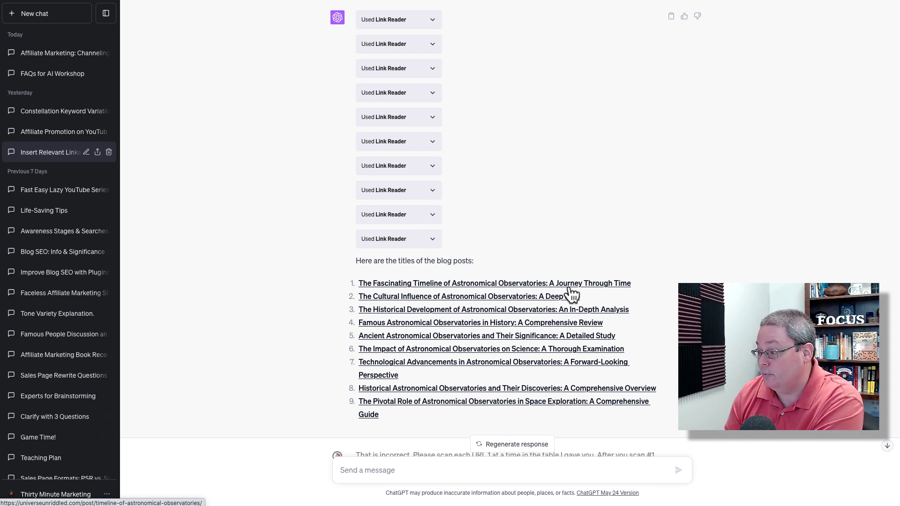
pyautogui.click(432, 22)
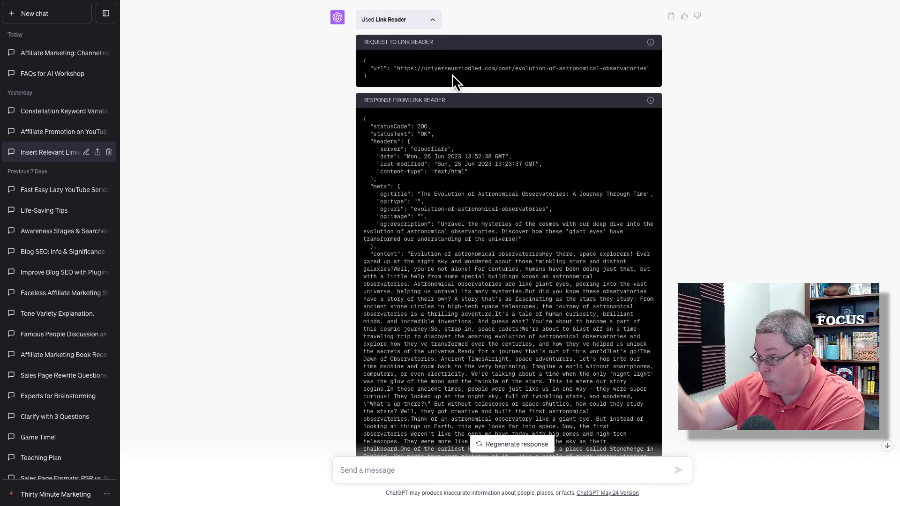
pyautogui.click(433, 24)
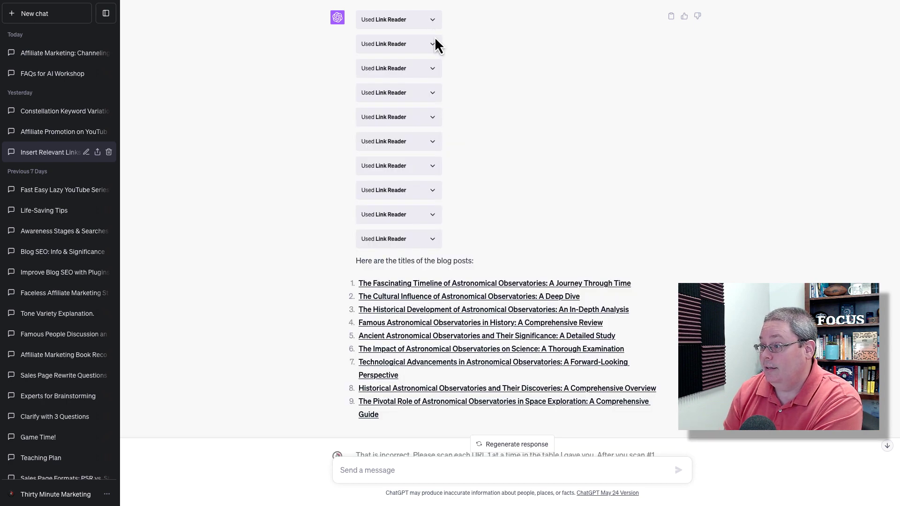
# Expand the second Link Reader call, highlight the blog post title in its og:title field, and collapse the call
pyautogui.click(433, 45)
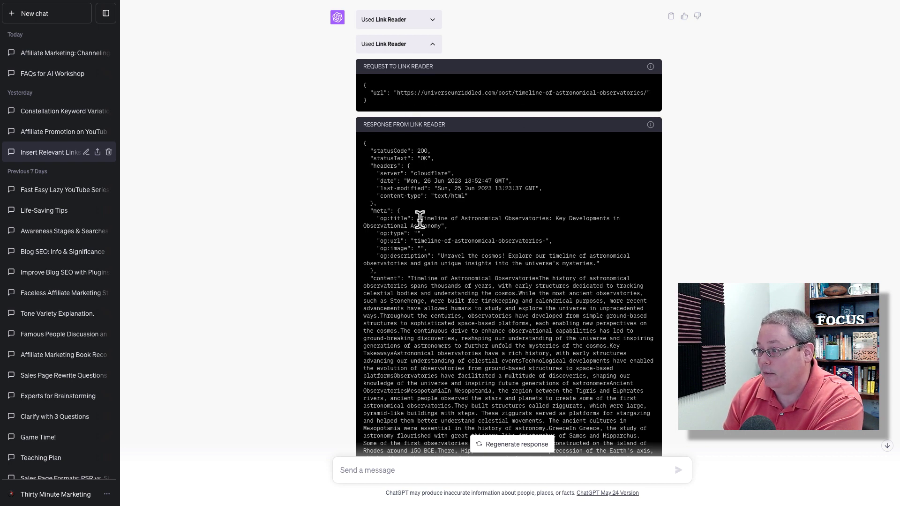
pyautogui.moveTo(379, 219); pyautogui.dragTo(456, 224)
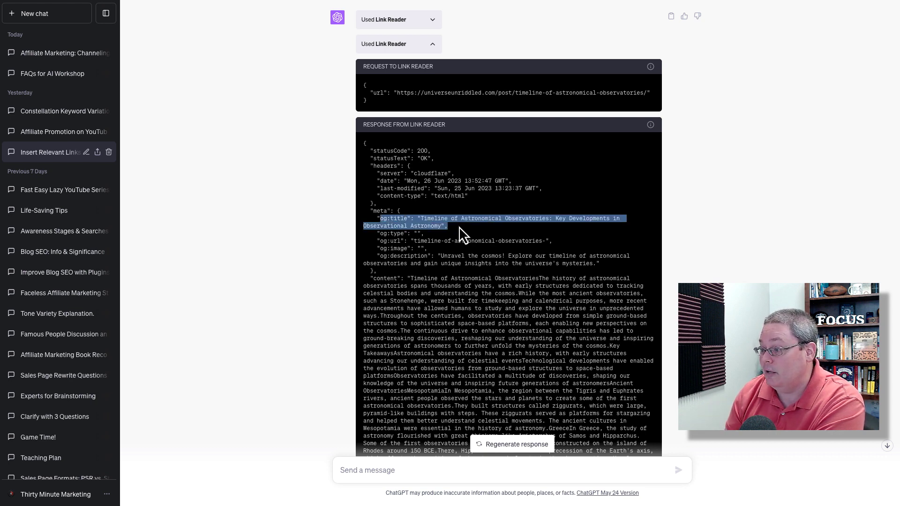
pyautogui.click(421, 218)
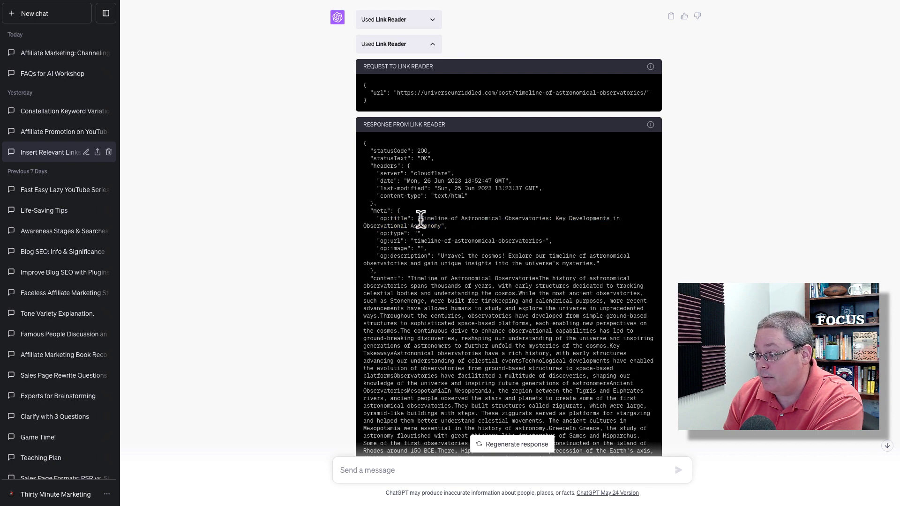
pyautogui.moveTo(421, 219); pyautogui.dragTo(441, 226)
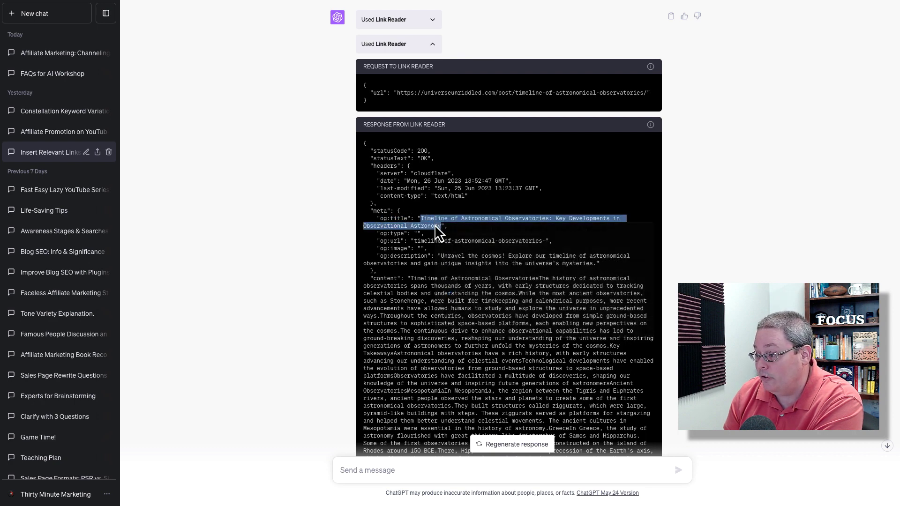
pyautogui.rightClick(434, 224)
pyautogui.click(492, 240)
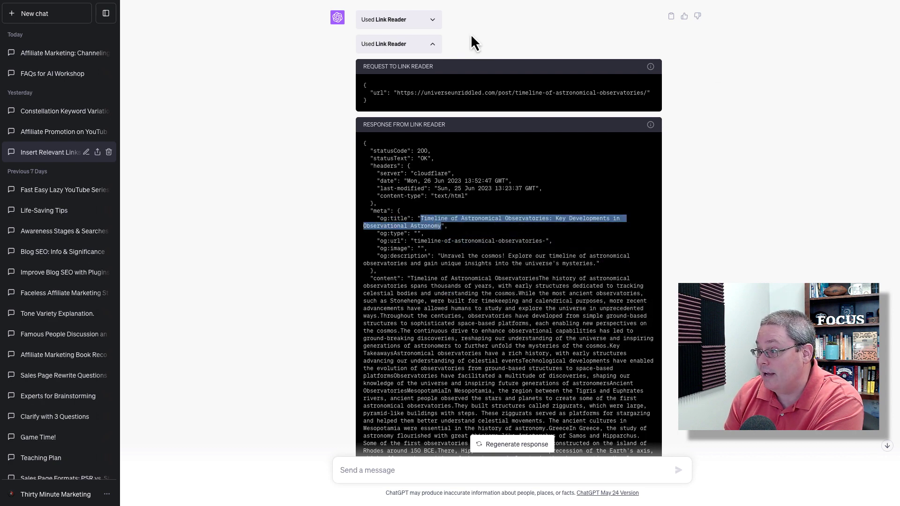
pyautogui.click(430, 46)
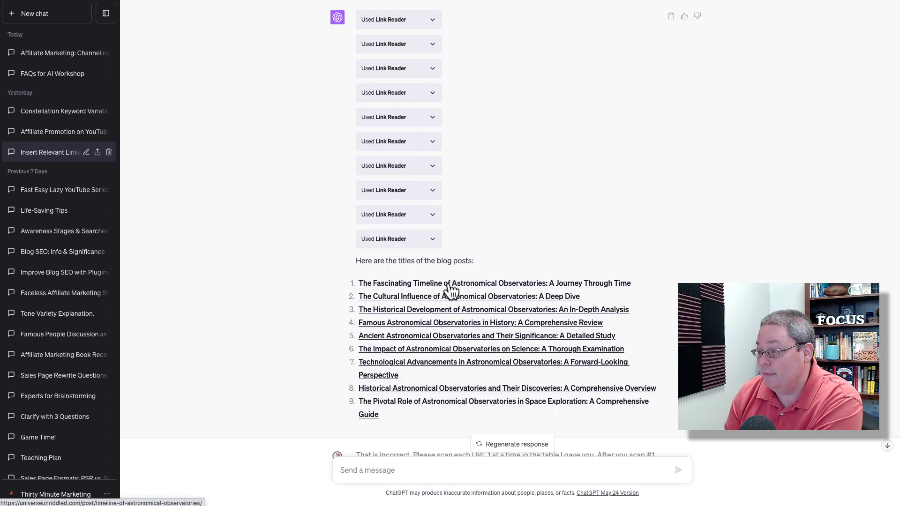
# Examine the correction prompt asking to scan one URL at a time, highlighting its text, and the title replies to each "next"
pyautogui.scroll(-5, 646, 272)
pyautogui.scroll(-3, 646, 266)
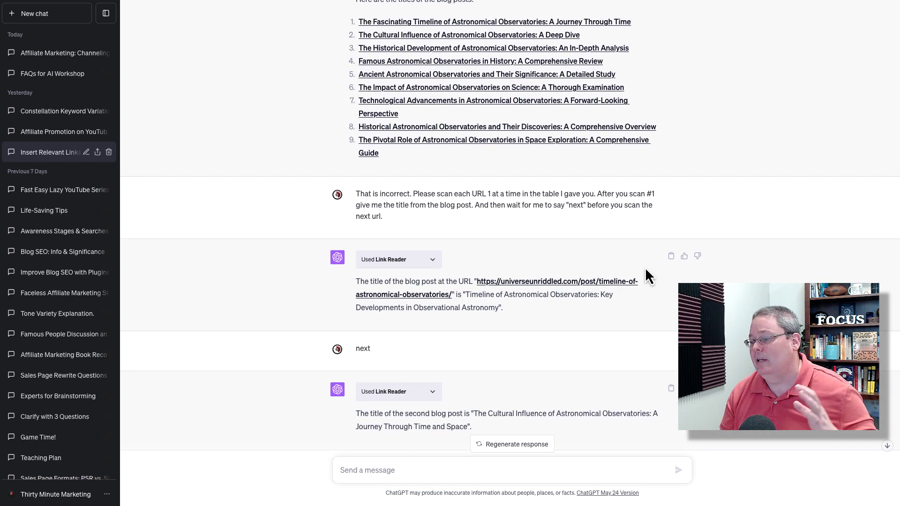
pyautogui.scroll(-2, 527, 237)
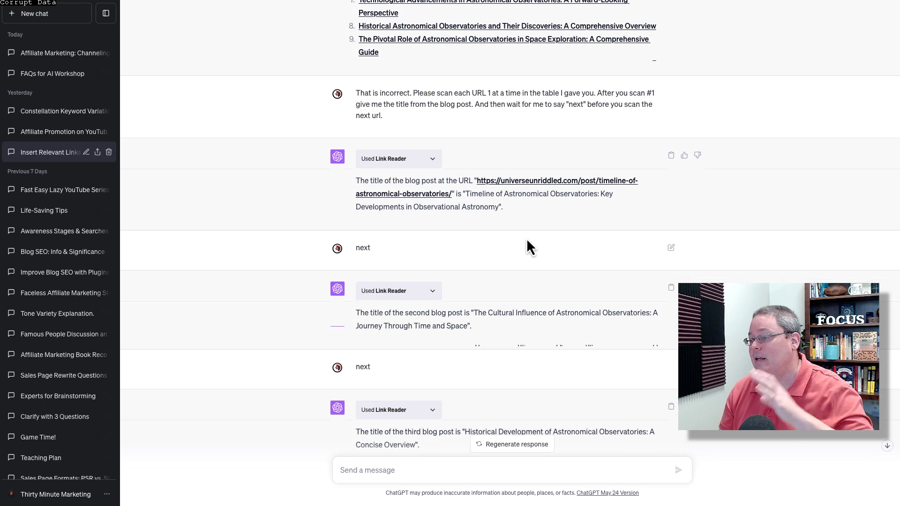
pyautogui.scroll(-1, 526, 239)
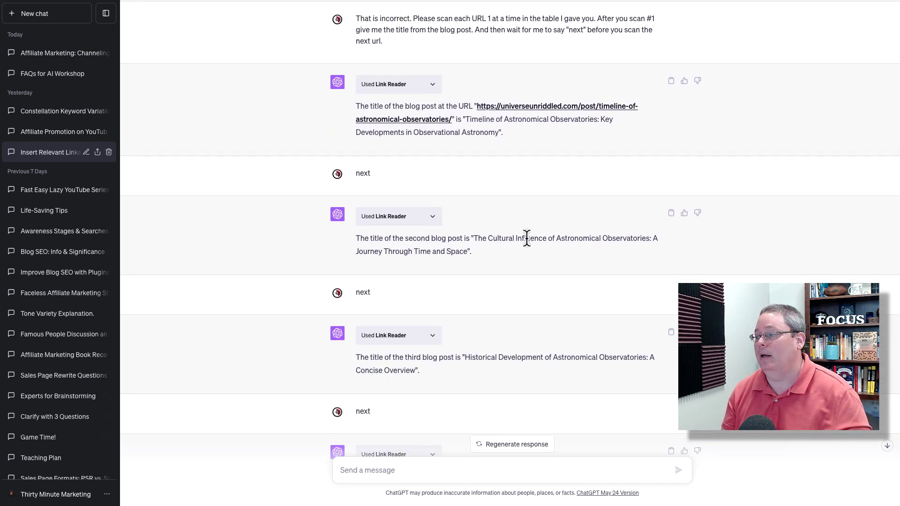
pyautogui.moveTo(353, 31); pyautogui.dragTo(353, 19)
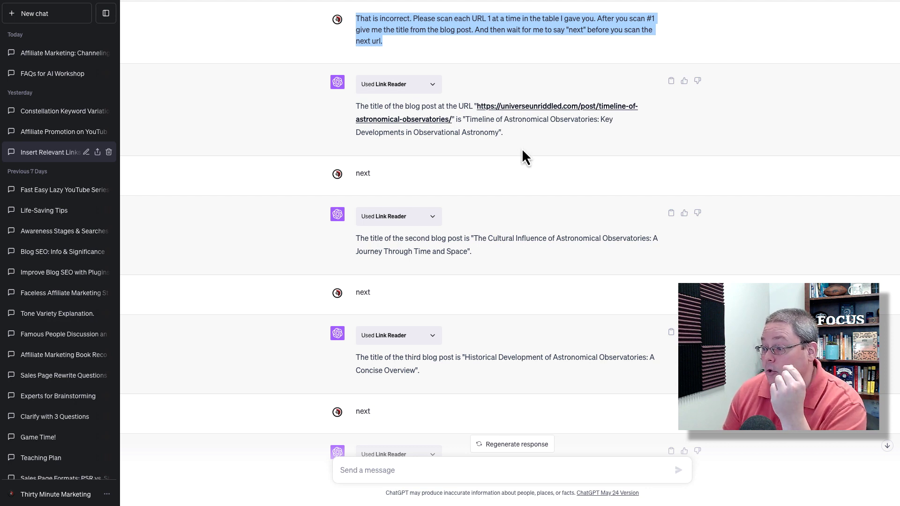
pyautogui.scroll(-3, 522, 148)
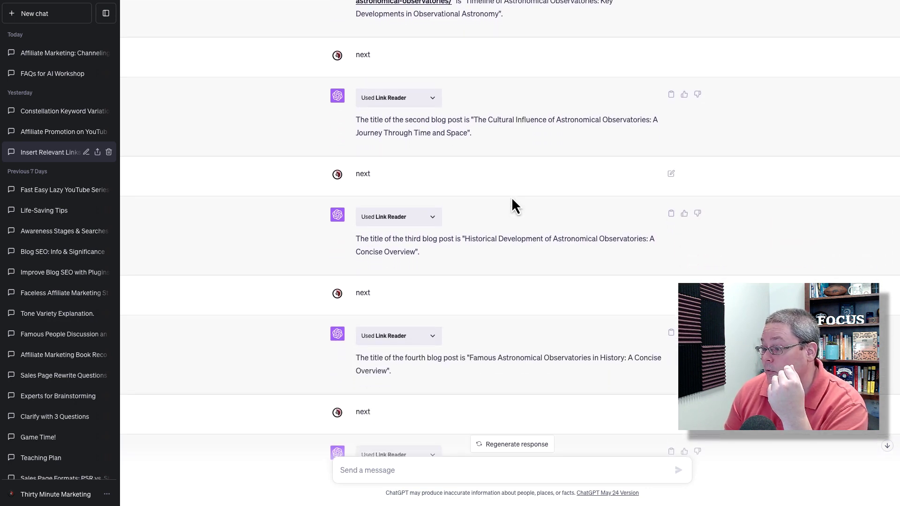
pyautogui.scroll(-2, 510, 197)
pyautogui.scroll(-3, 459, 216)
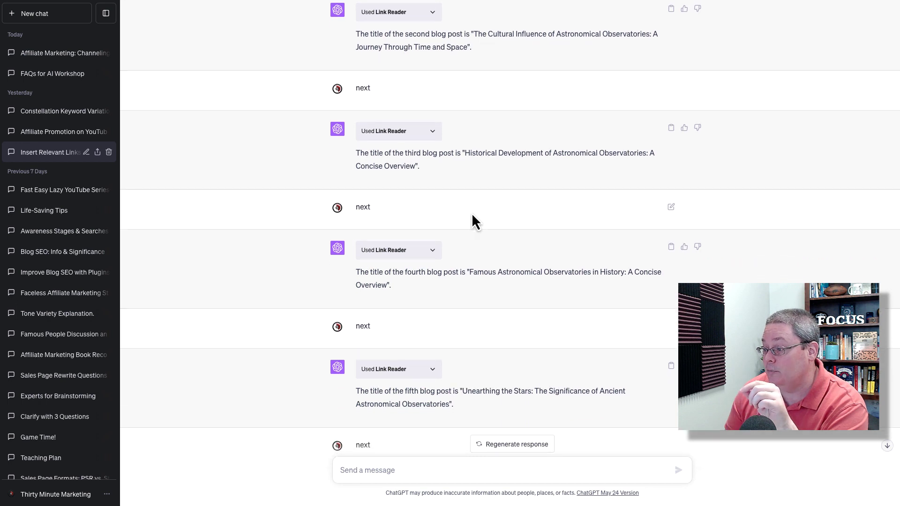
# Examine the title replies from the fourth blog post to the ninth and highlight the fifth blog post's title reply
pyautogui.scroll(-4, 487, 212)
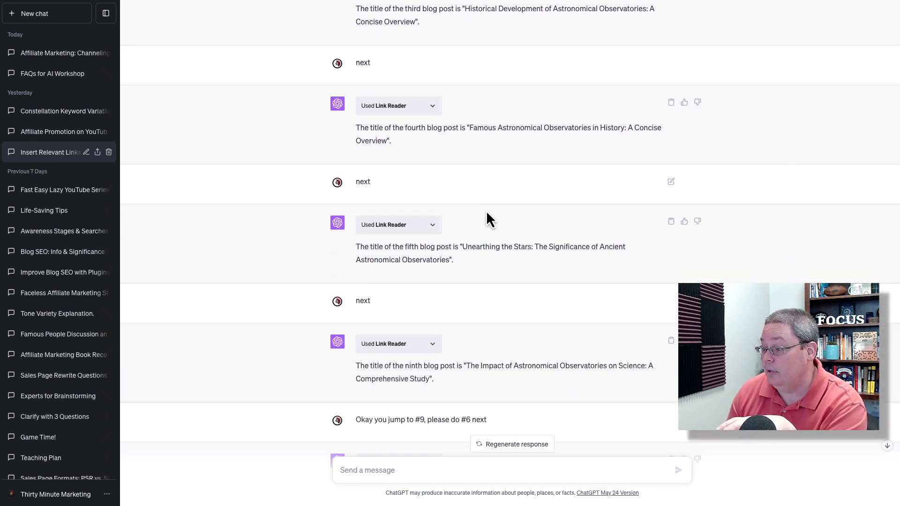
pyautogui.scroll(-1, 446, 214)
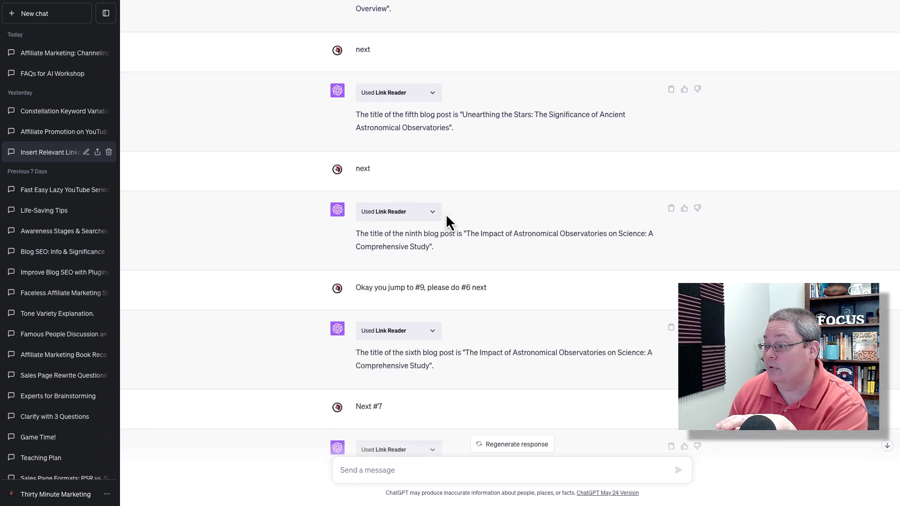
pyautogui.moveTo(354, 227); pyautogui.dragTo(452, 235)
pyautogui.moveTo(356, 99); pyautogui.dragTo(470, 114)
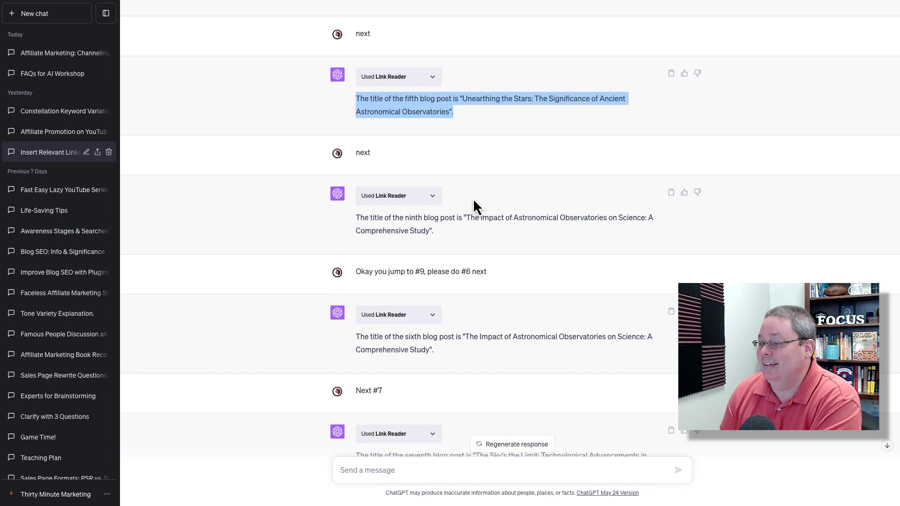
# Highlight the prompt "Okay you jump to #9, please do #6 next" and the reply giving the sixth blog post's title
pyautogui.scroll(-1, 478, 197)
pyautogui.scroll(-3, 498, 194)
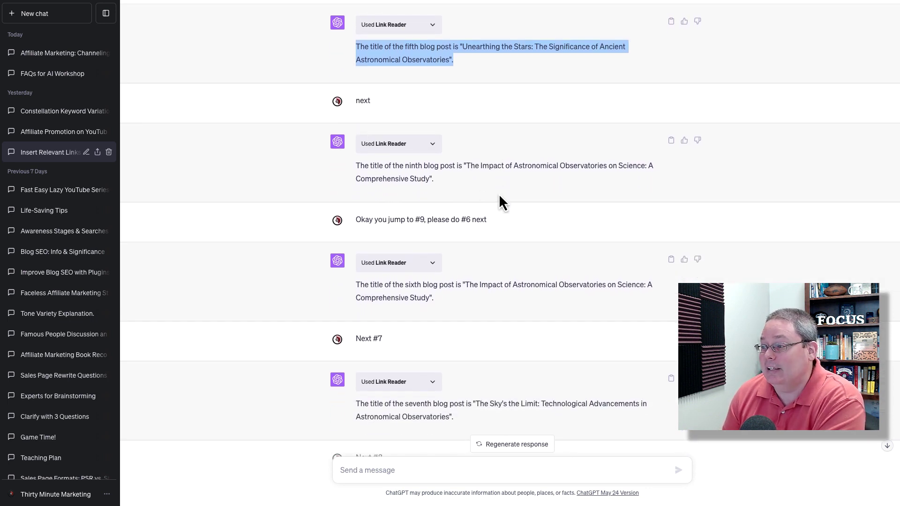
pyautogui.scroll(-3, 498, 194)
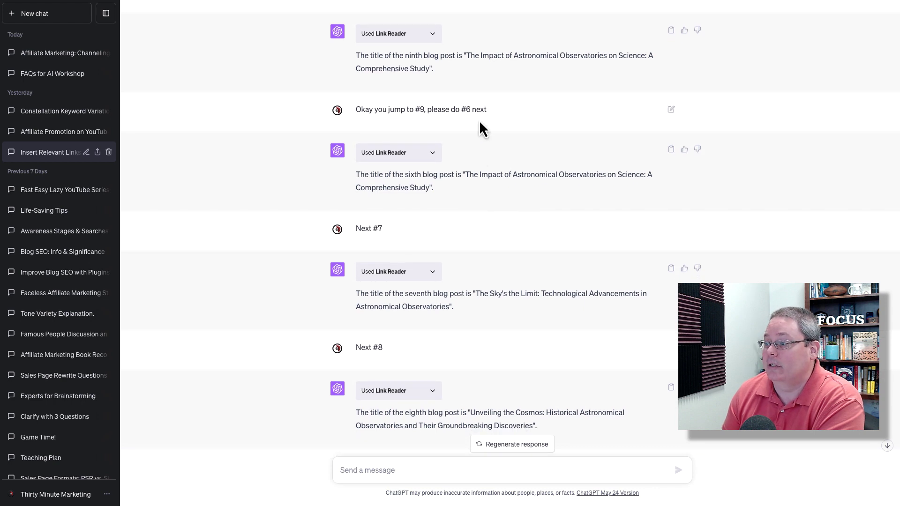
pyautogui.moveTo(496, 112); pyautogui.dragTo(355, 112)
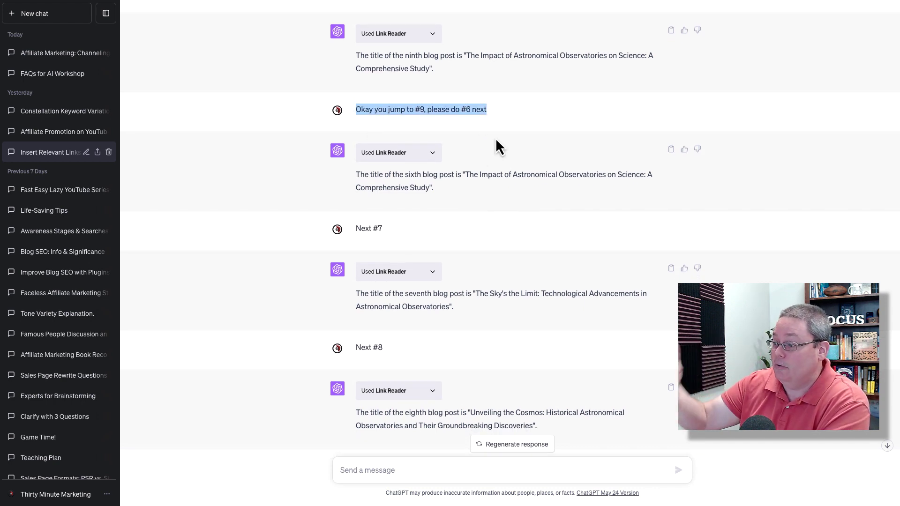
pyautogui.moveTo(434, 189); pyautogui.dragTo(357, 181)
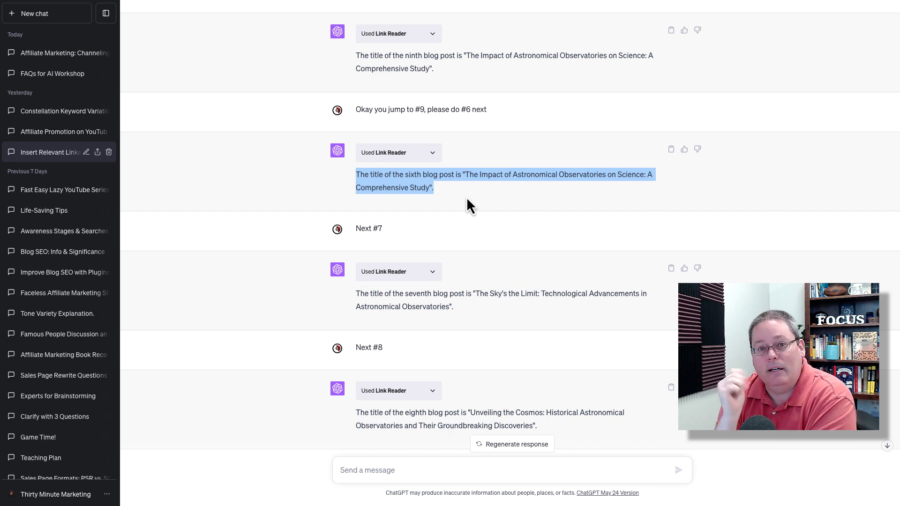
# Find the prompt that asks for a table and highlight its headings, from Blog Post Title to Interlinked URL
pyautogui.scroll(-4, 428, 210)
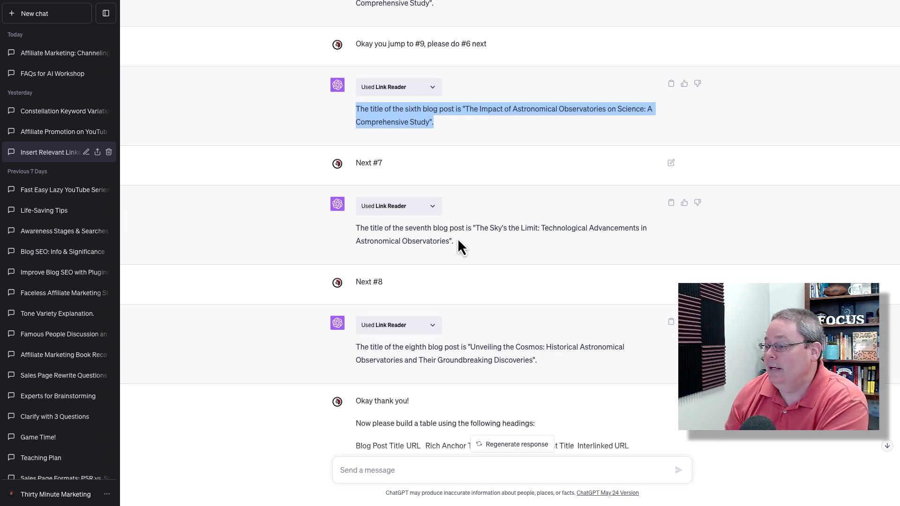
pyautogui.scroll(-6, 507, 252)
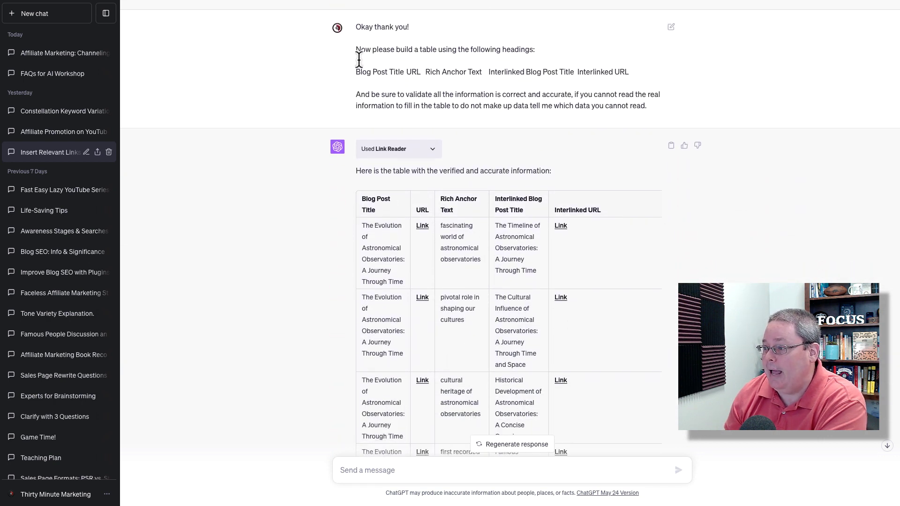
pyautogui.moveTo(356, 76); pyautogui.dragTo(638, 72)
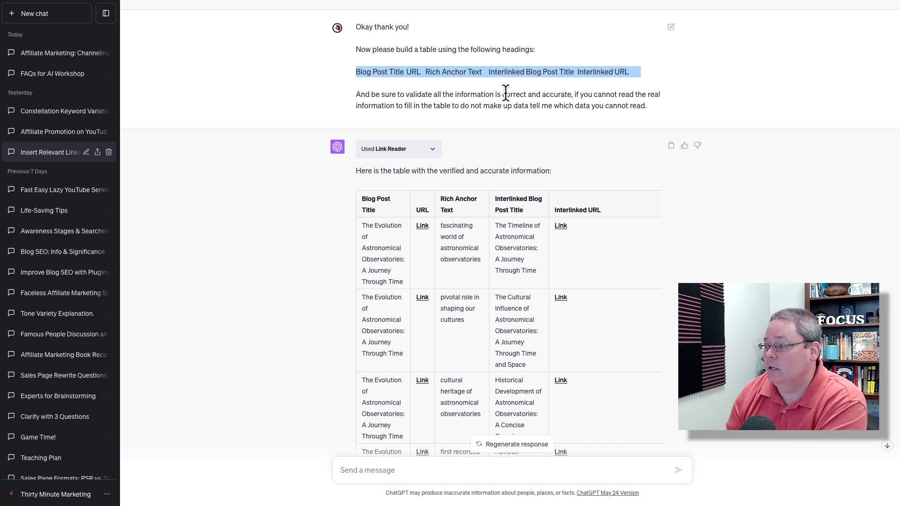
# Highlight the first row's rich anchor text in the interlinking table and compare its rows with the second table below it
pyautogui.scroll(-3, 501, 125)
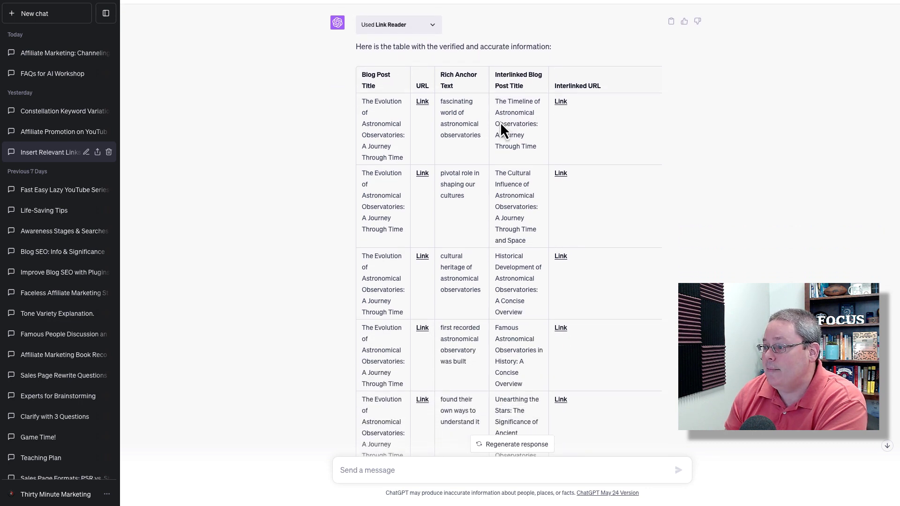
pyautogui.tripleClick(501, 121)
pyautogui.tripleClick(457, 124)
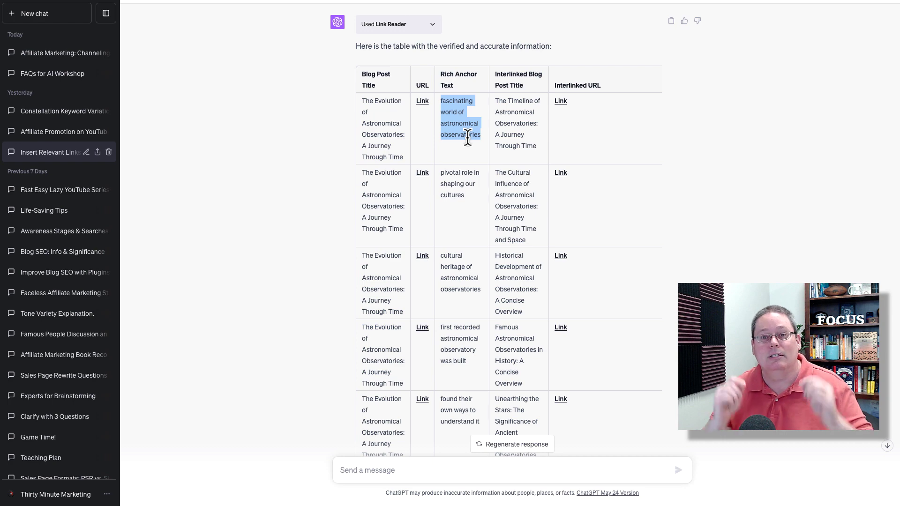
pyautogui.scroll(-15, 474, 162)
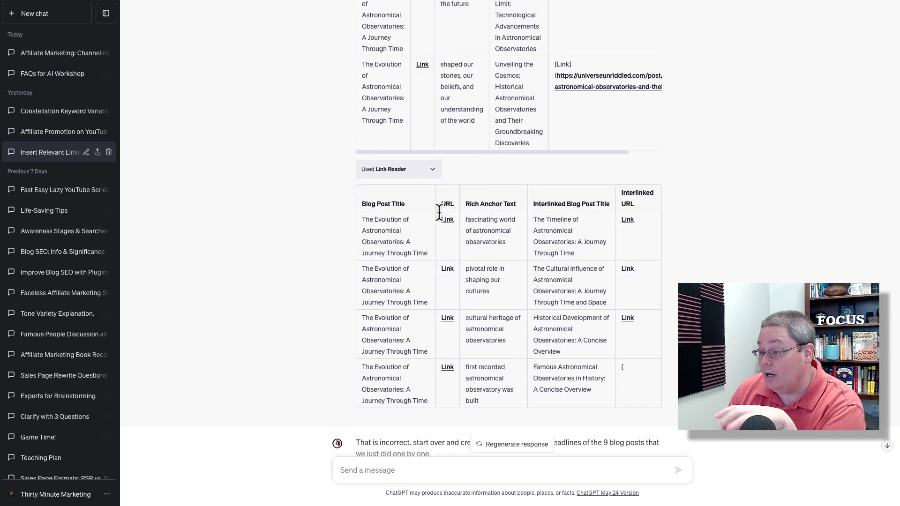
pyautogui.scroll(6, 467, 201)
pyautogui.scroll(5, 469, 206)
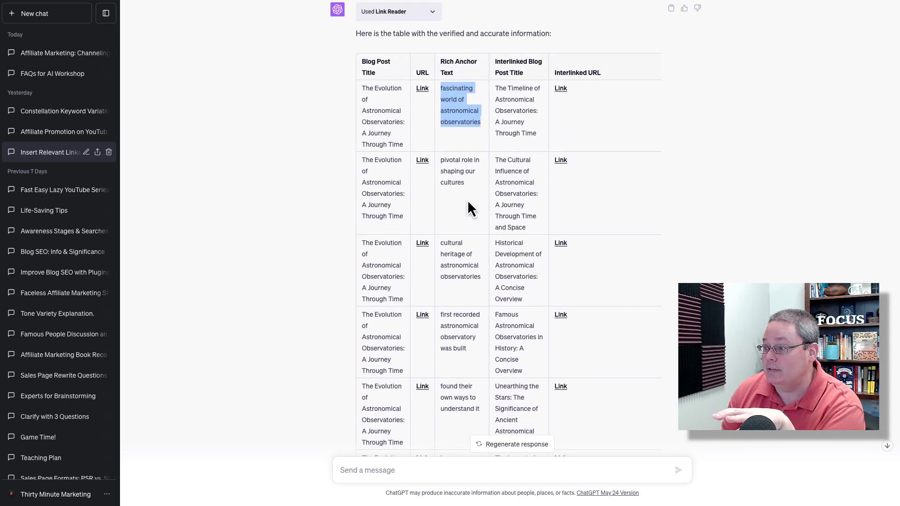
# Highlight the correction prompt asking for a headlines-only table of the 9 blog posts, and the reply's opening and closing sentences
pyautogui.scroll(-6, 467, 202)
pyautogui.scroll(-5, 467, 199)
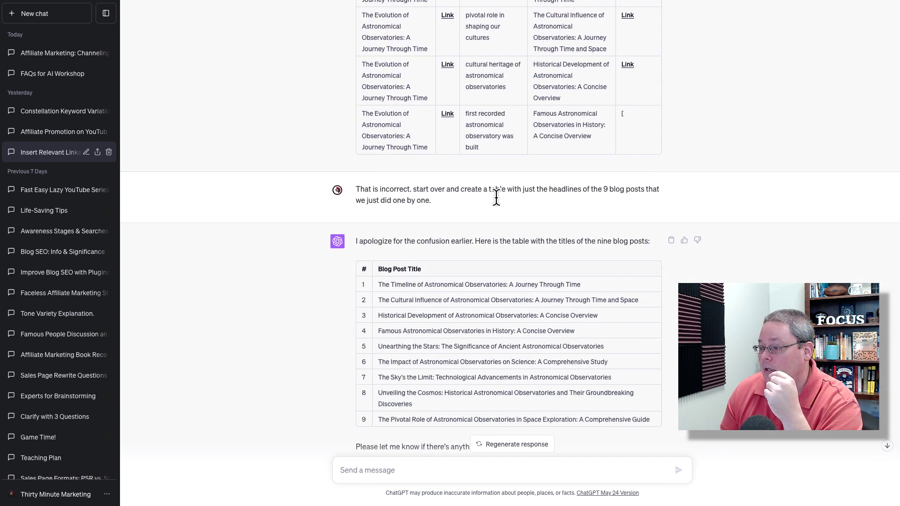
pyautogui.moveTo(437, 149); pyautogui.dragTo(360, 138)
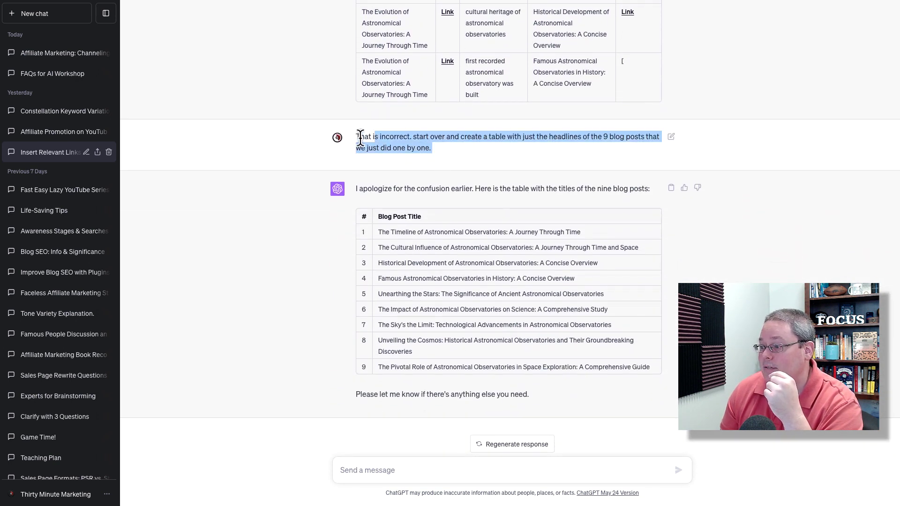
pyautogui.click(451, 151)
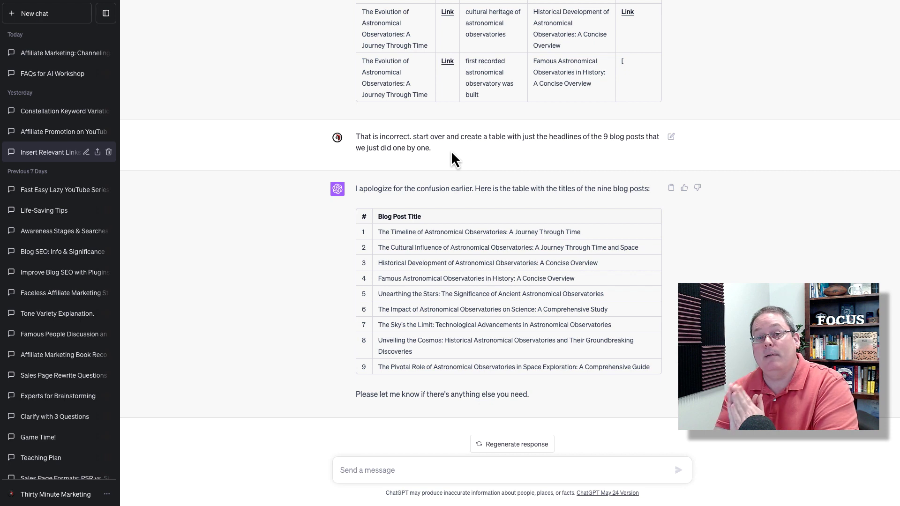
pyautogui.tripleClick(423, 189)
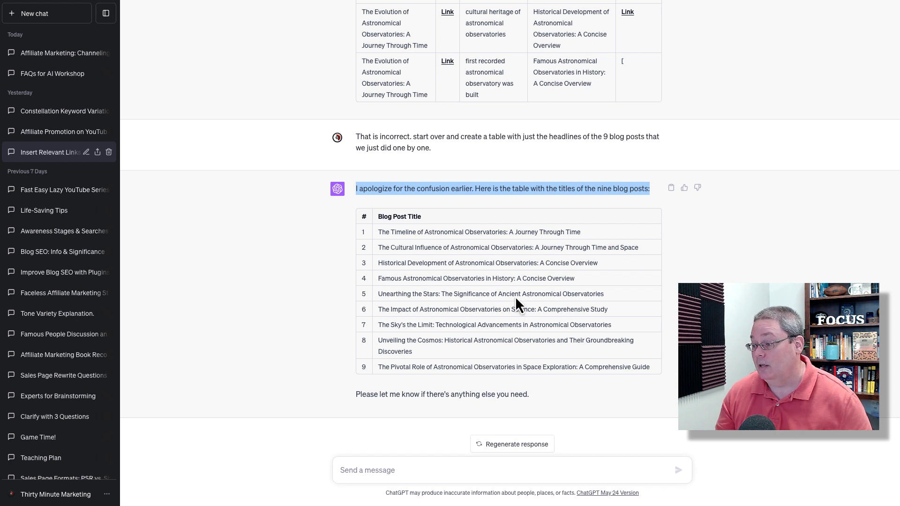
pyautogui.tripleClick(574, 391)
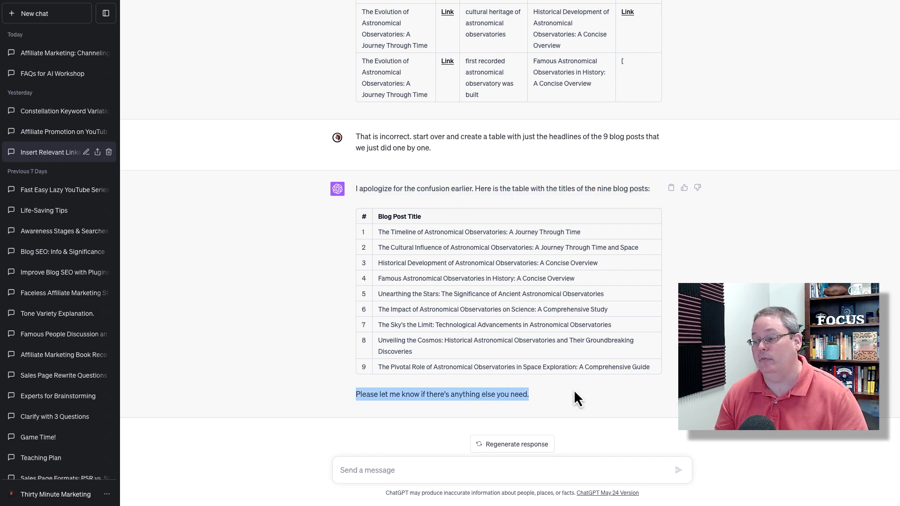